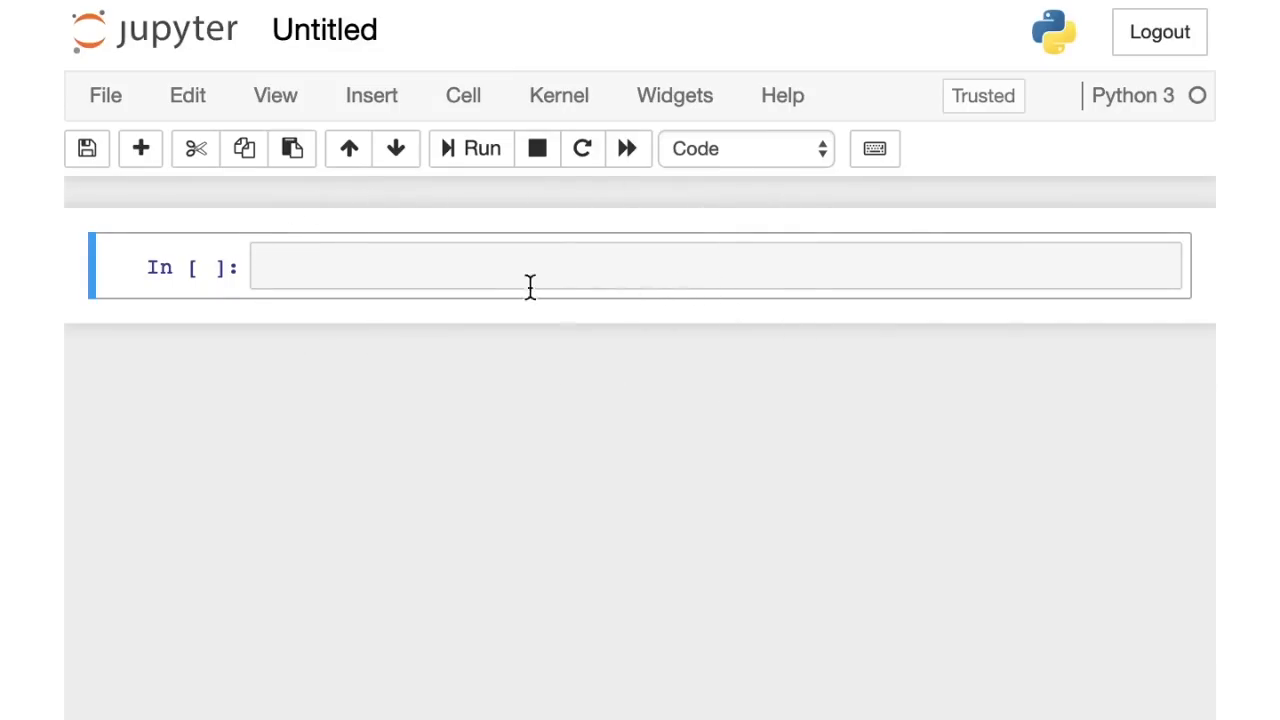
- Enter print("hello jupyter!") in the first cell and run it to show the output
{"action": "left_click", "coordinate": [313, 268]}
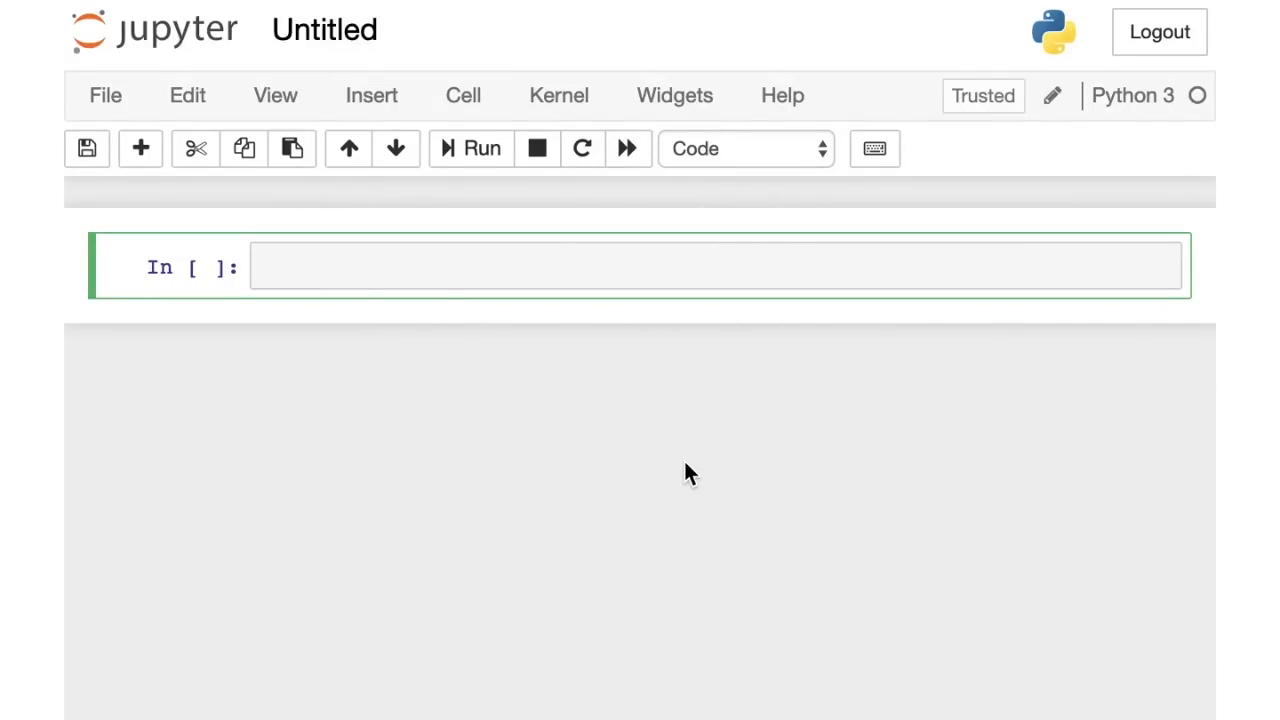
{"action": "type", "text": "PI"}
{"action": "key", "text": "BackSpace"}
{"action": "key", "text": "BackSpace"}
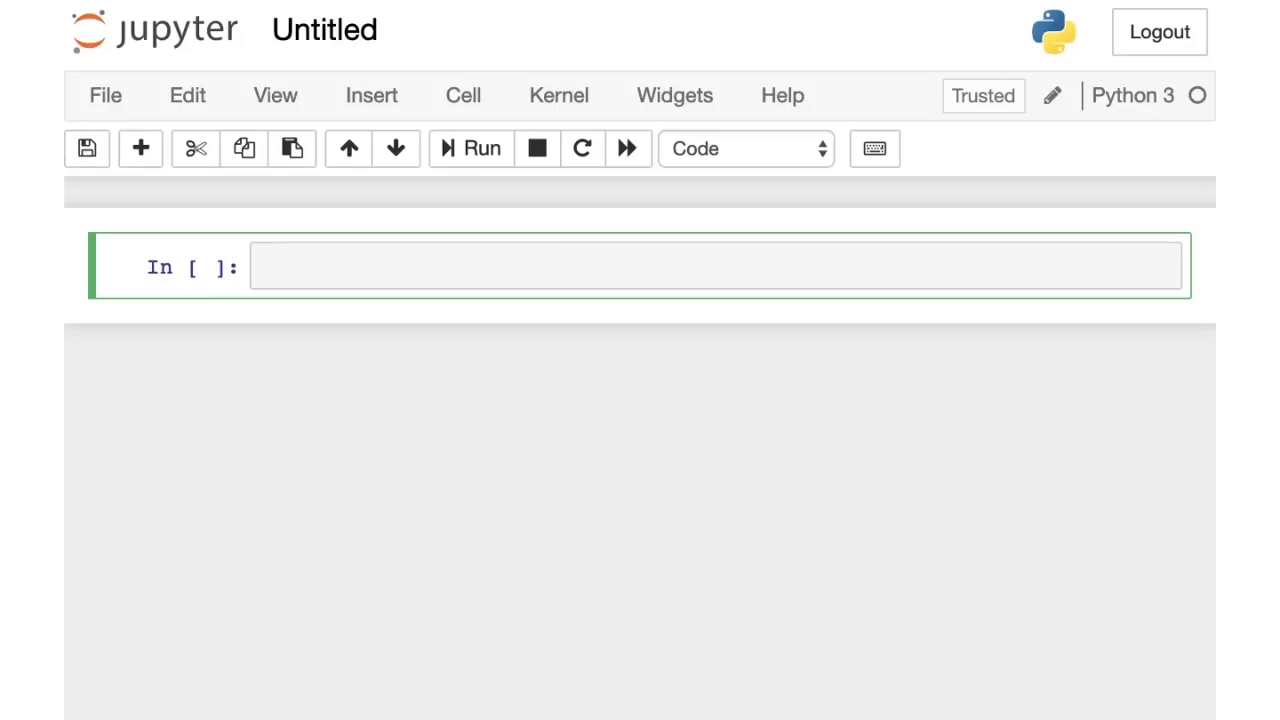
{"action": "type", "text": "pr"}
{"action": "type", "text": "int(\""}
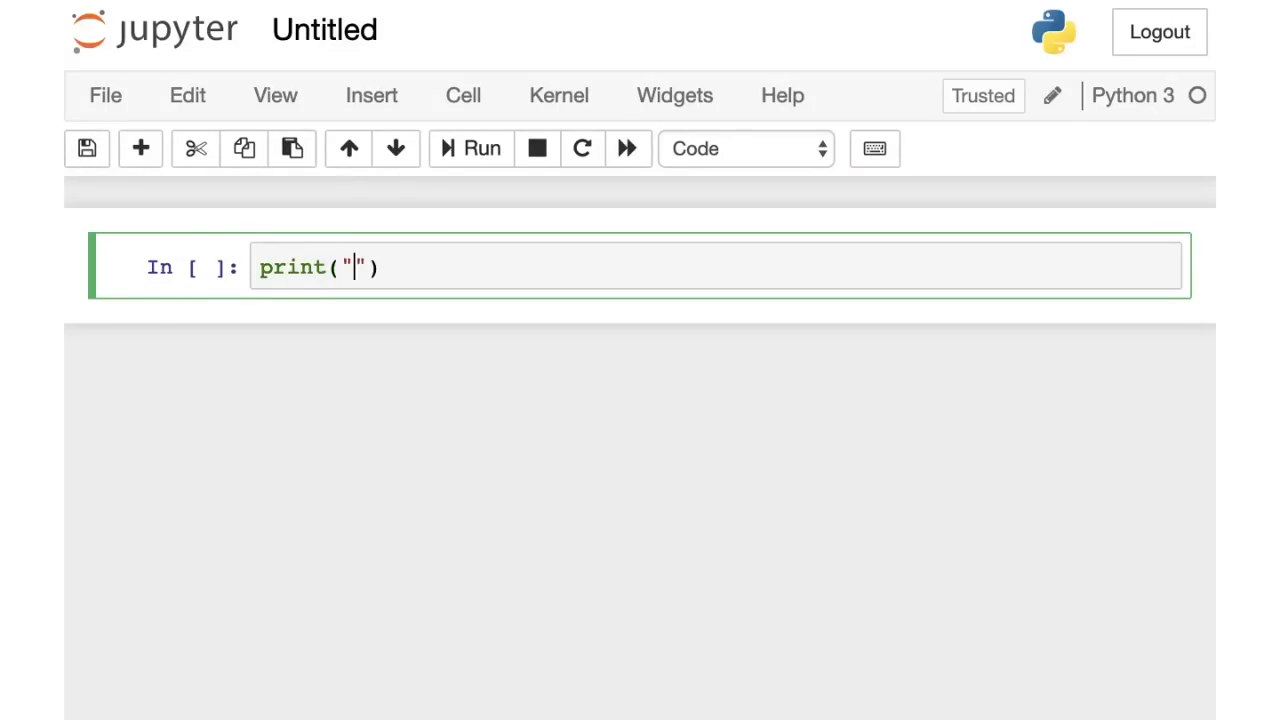
{"action": "type", "text": "hello jupyt"}
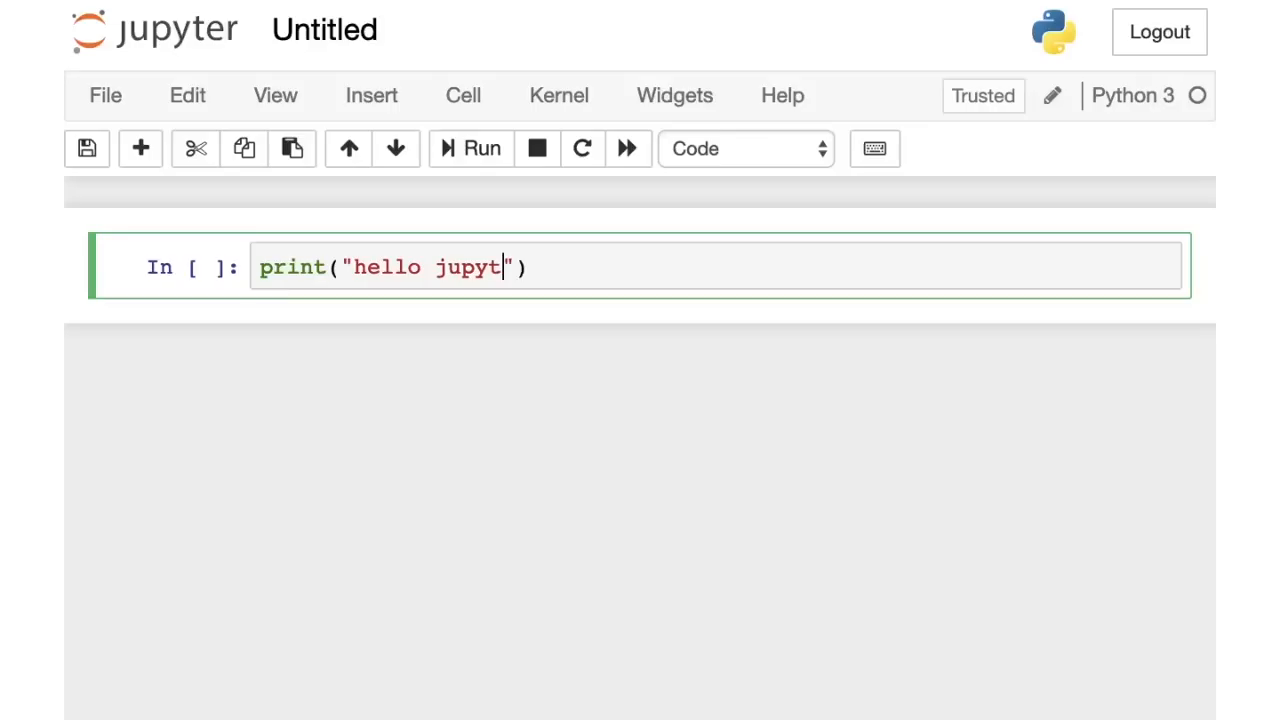
{"action": "type", "text": "er!\")"}
{"action": "left_click", "coordinate": [462, 156]}
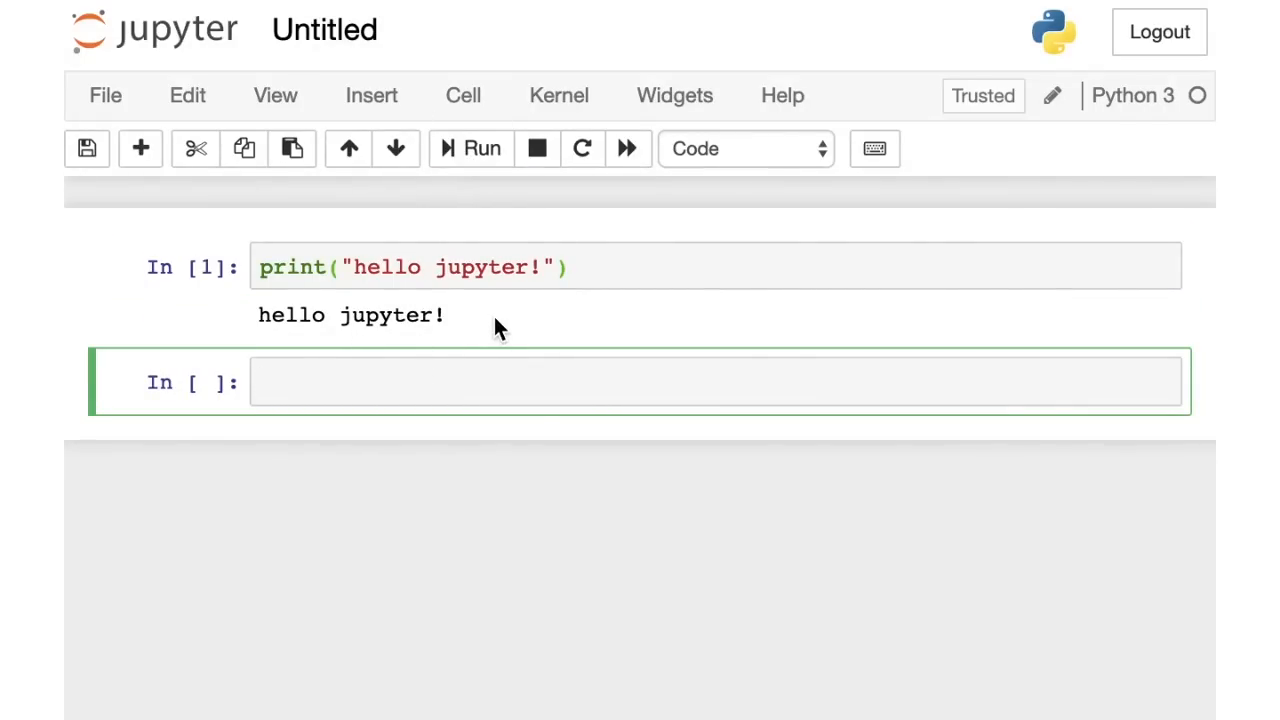
- Save, then run a cell assigning greeting = "hello jupyter" and a cell displaying greeting
{"action": "key", "text": "ctrl+s"}
{"action": "type", "text": "gree"}
{"action": "type", "text": "ting = \"h"}
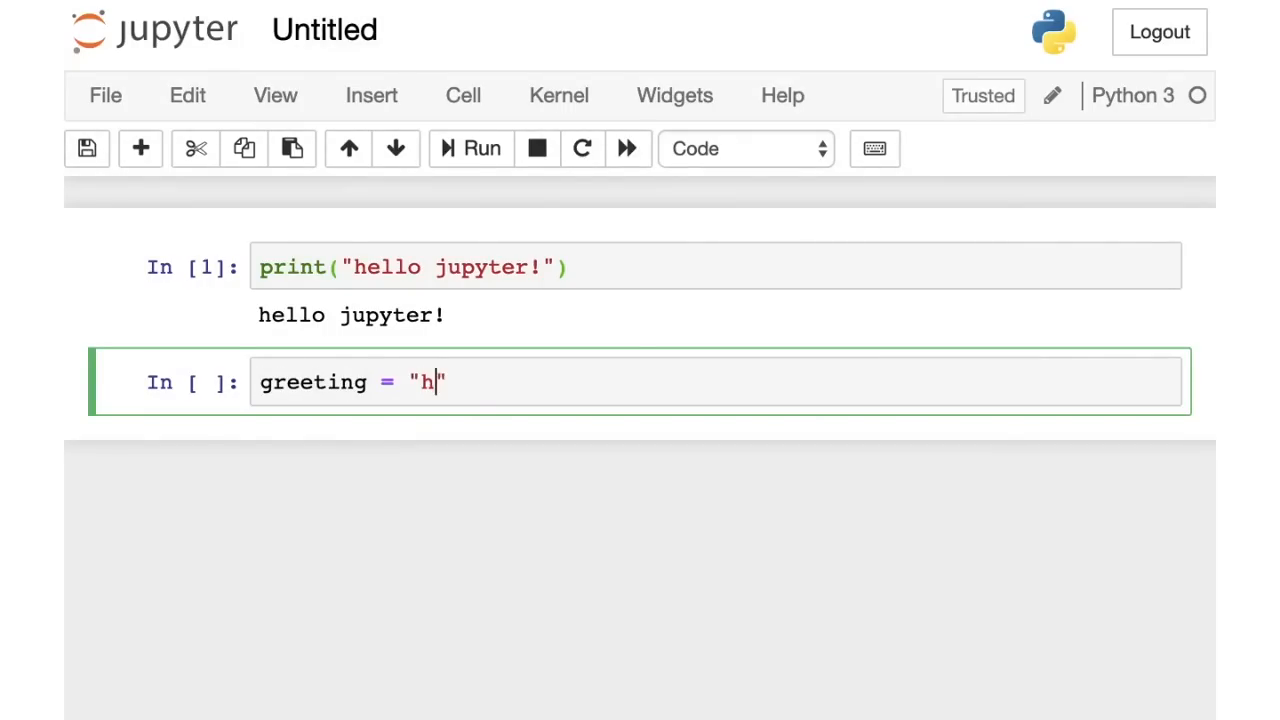
{"action": "type", "text": "ello jupyter"}
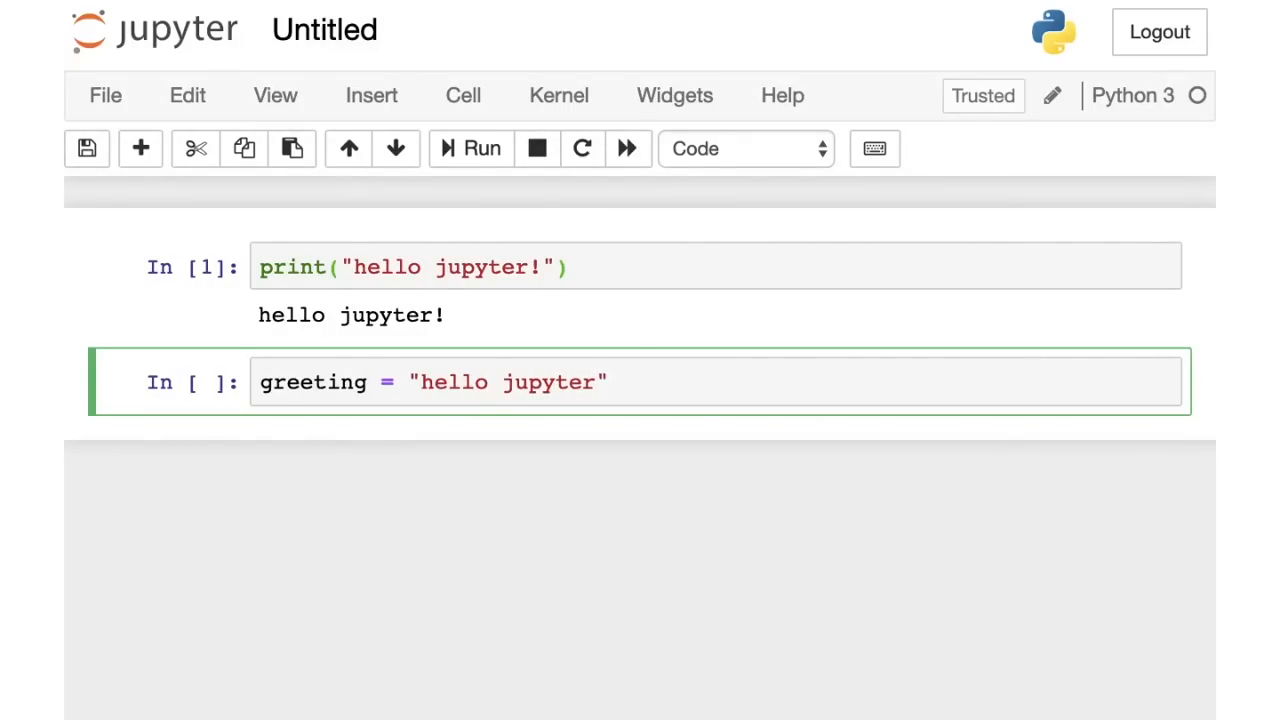
{"action": "left_click", "coordinate": [471, 150]}
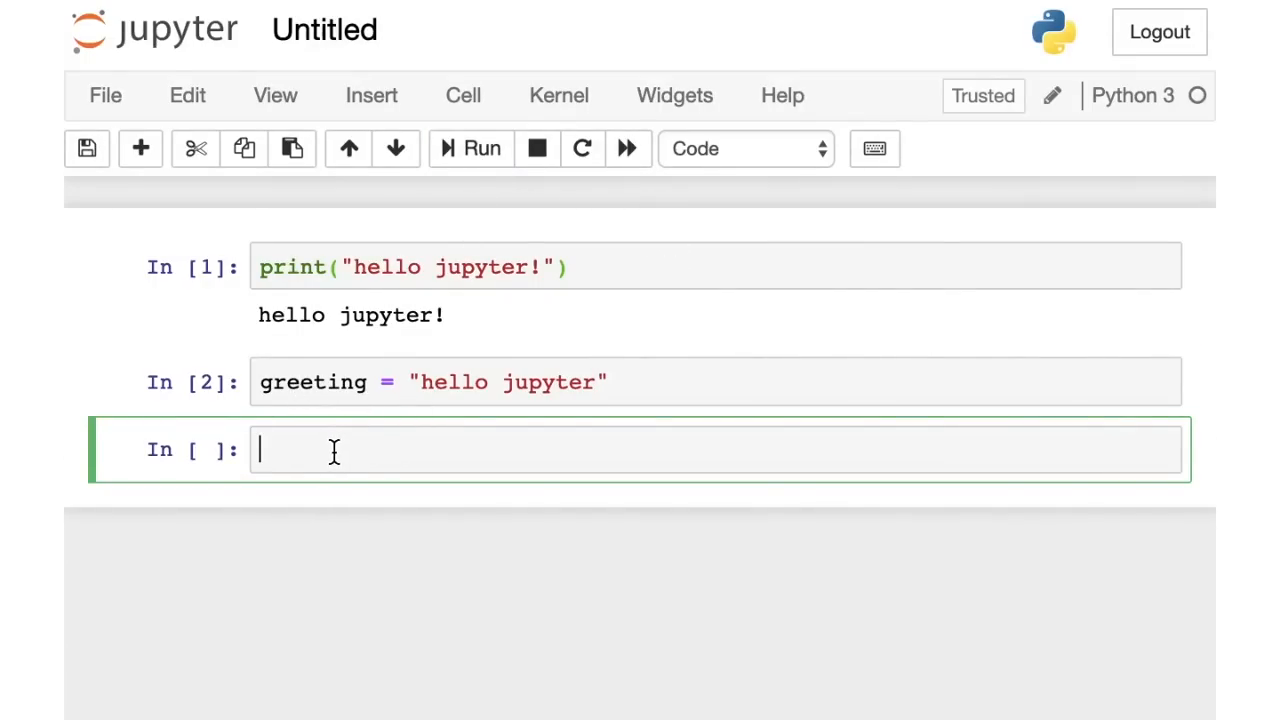
{"action": "type", "text": "gree"}
{"action": "type", "text": "ting"}
{"action": "left_click", "coordinate": [488, 157]}
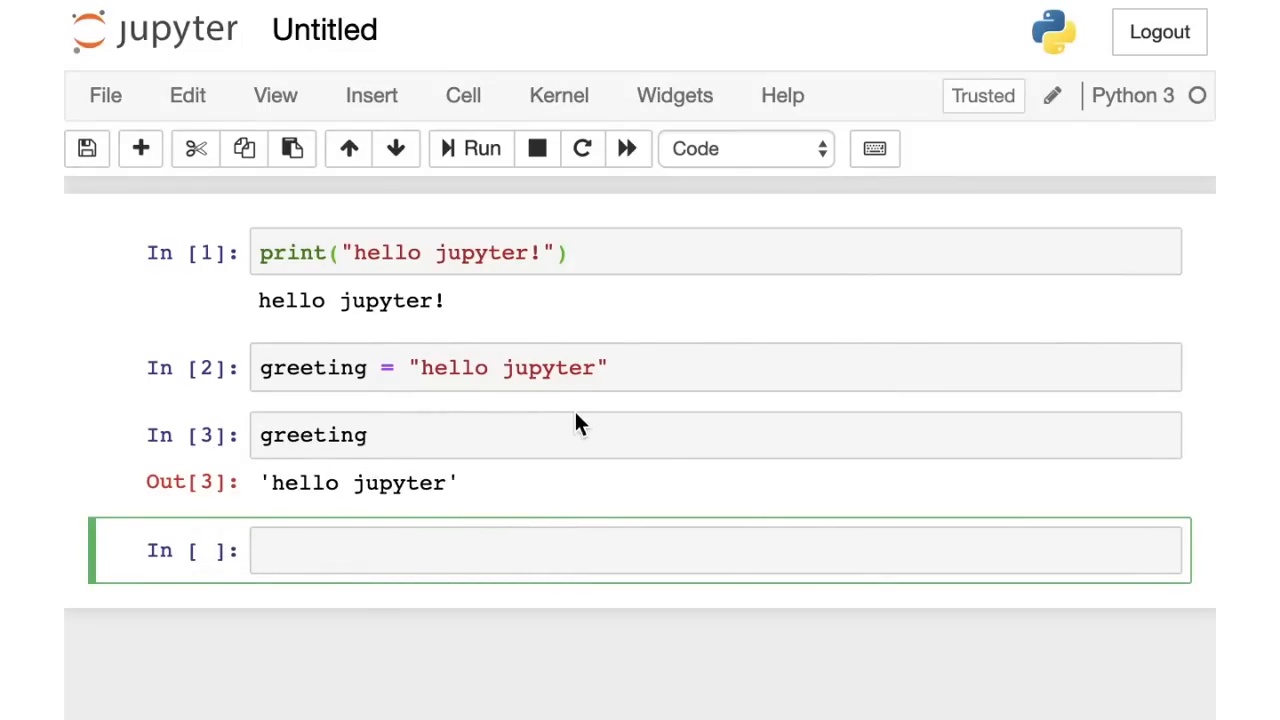
- Re-run the greeting assignment cell with Shift+Enter so it becomes execution number 4
{"action": "left_click", "coordinate": [644, 369]}
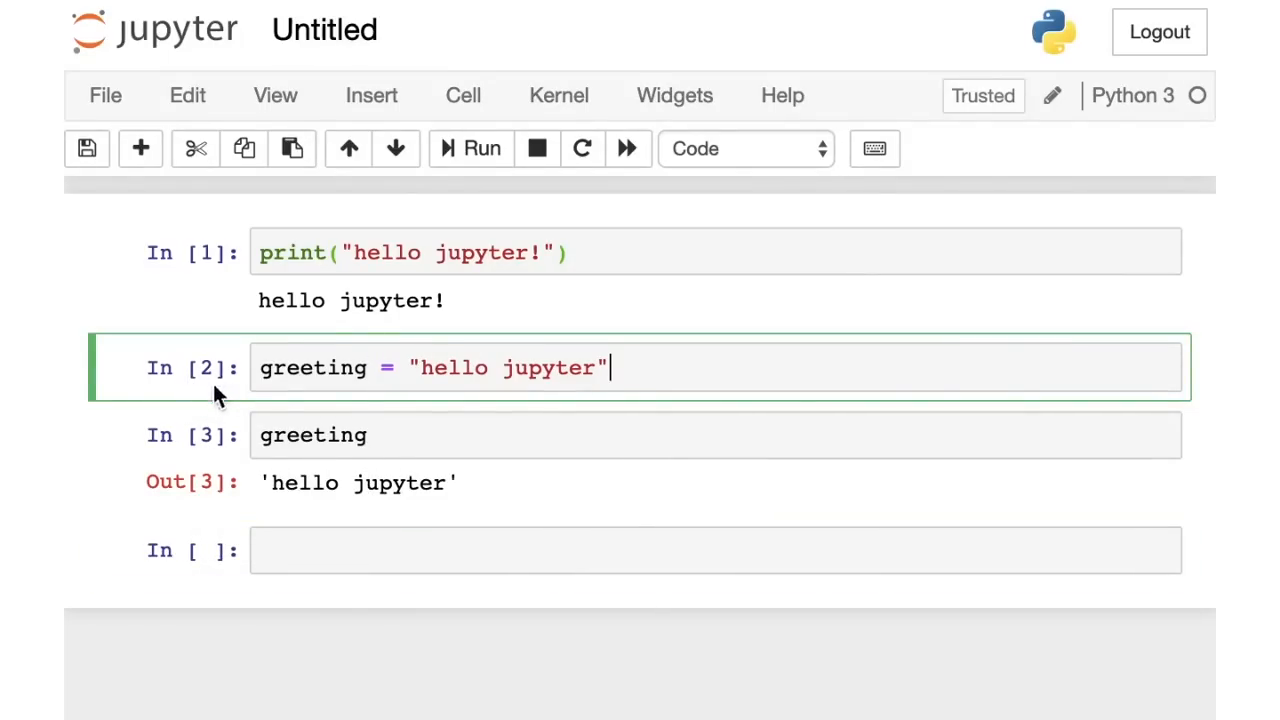
{"action": "key", "text": "shift+Return"}
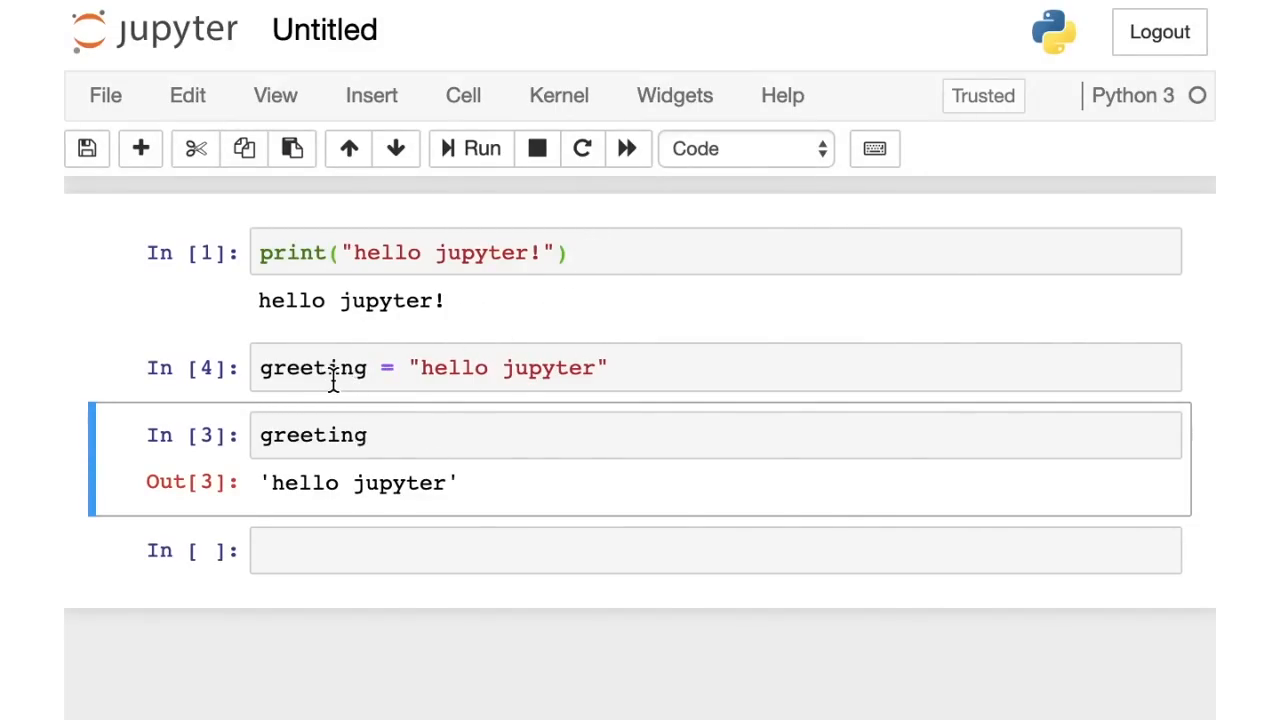
- Change the first cell to print(greeting) and run it, outputting hello jupyter
{"action": "left_click", "coordinate": [545, 253]}
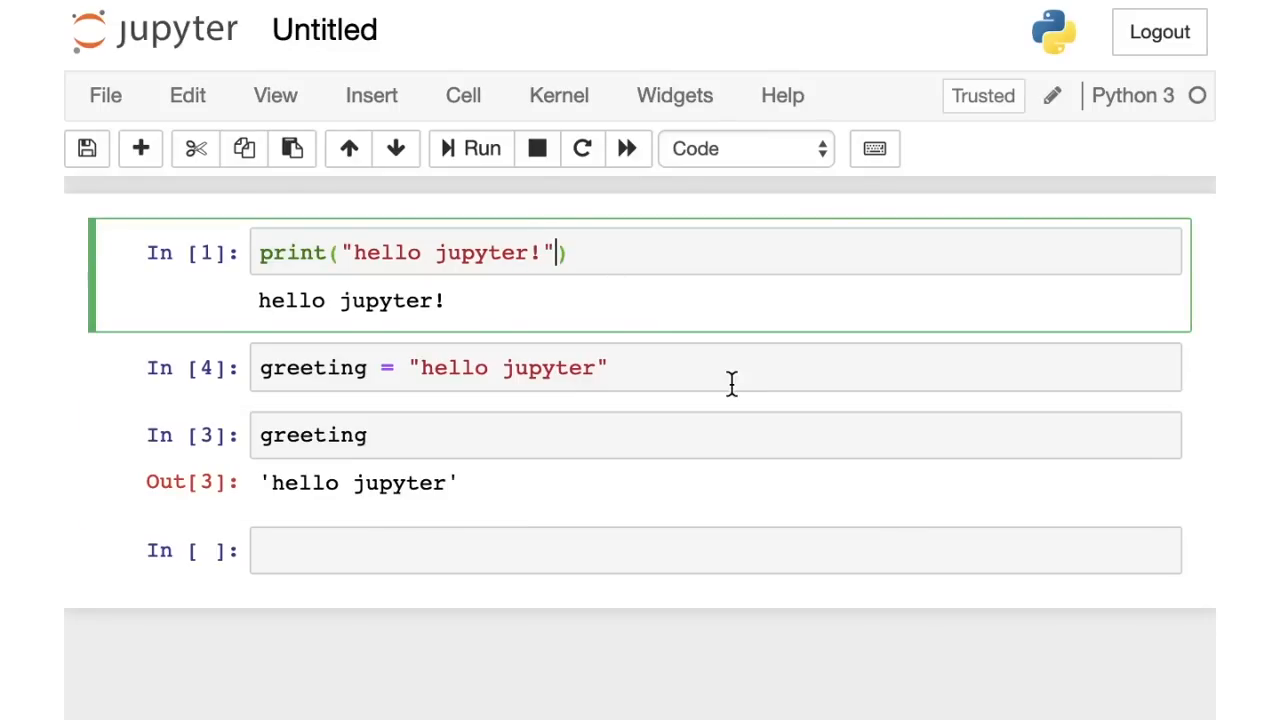
{"action": "key", "text": "BackSpace"}
{"action": "key", "text": "BackSpace"}
{"action": "key", "text": "BackSpace"}
{"action": "key", "text": "BackSpace"}
{"action": "key", "text": "BackSpace"}
{"action": "key", "text": "BackSpace"}
{"action": "key", "text": "BackSpace"}
{"action": "type", "text": "gr"}
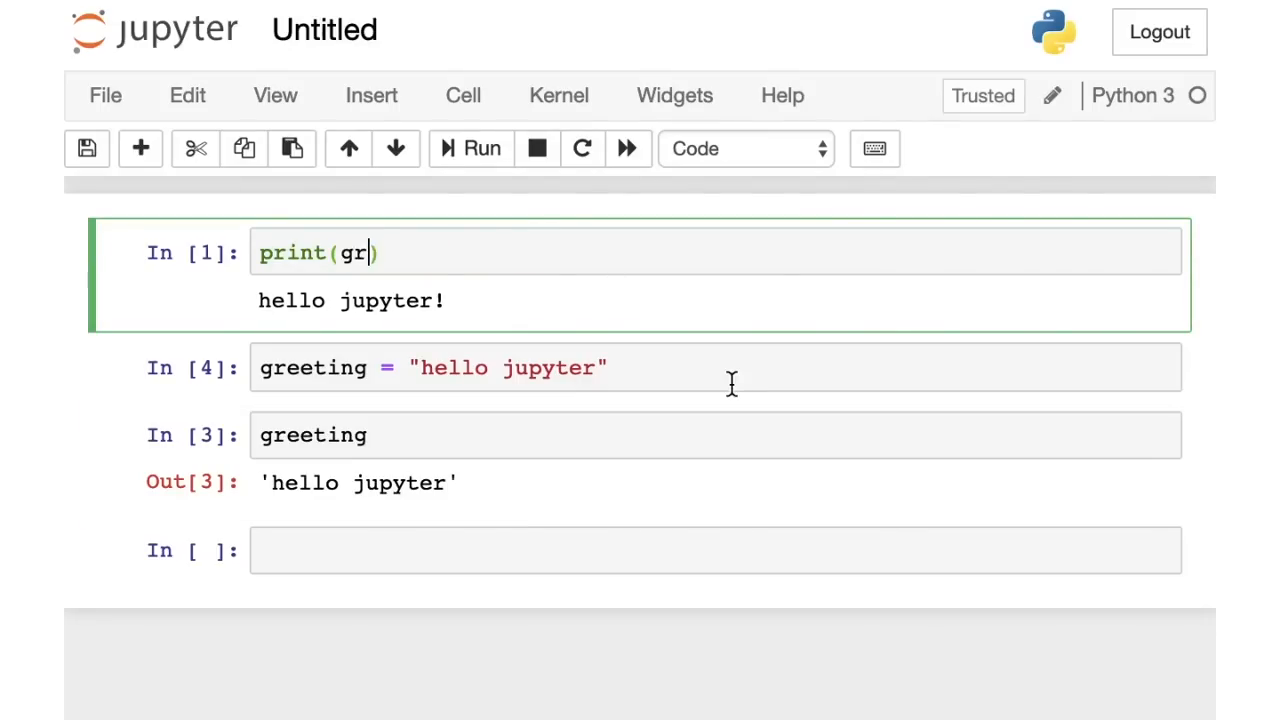
{"action": "type", "text": "eeting"}
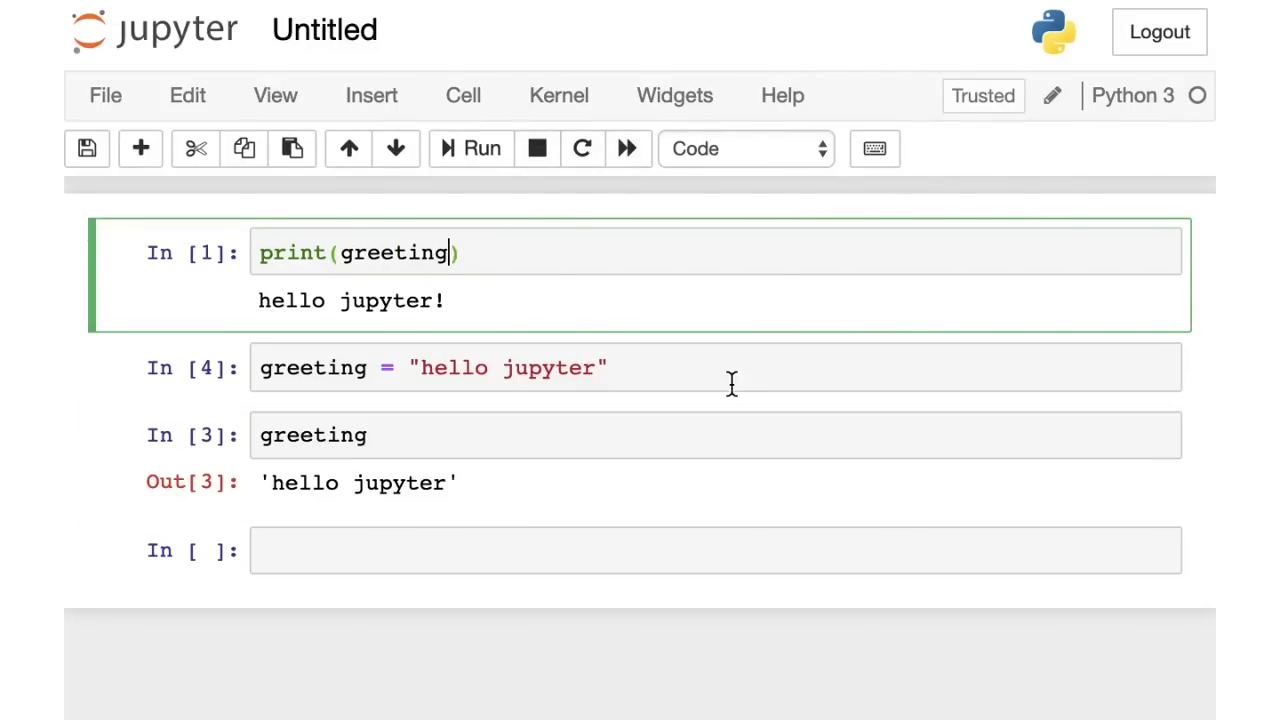
{"action": "key", "text": "shift+Return"}
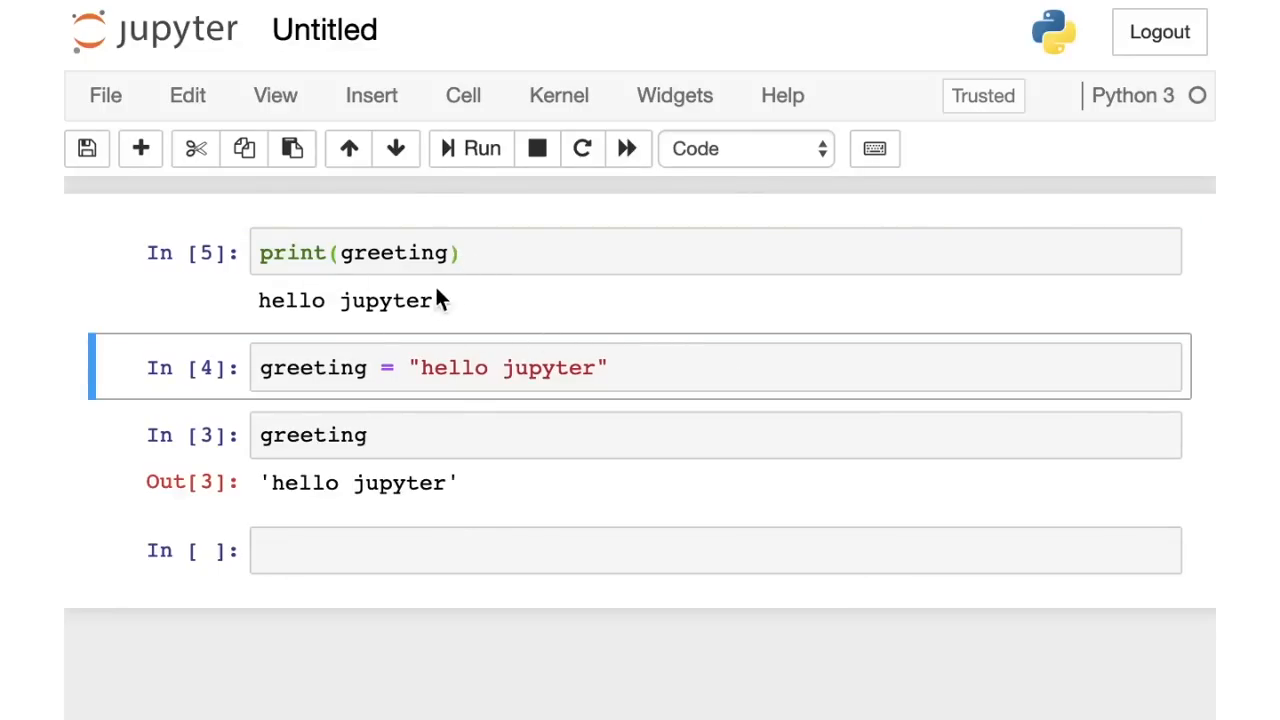
{"action": "left_click", "coordinate": [579, 455]}
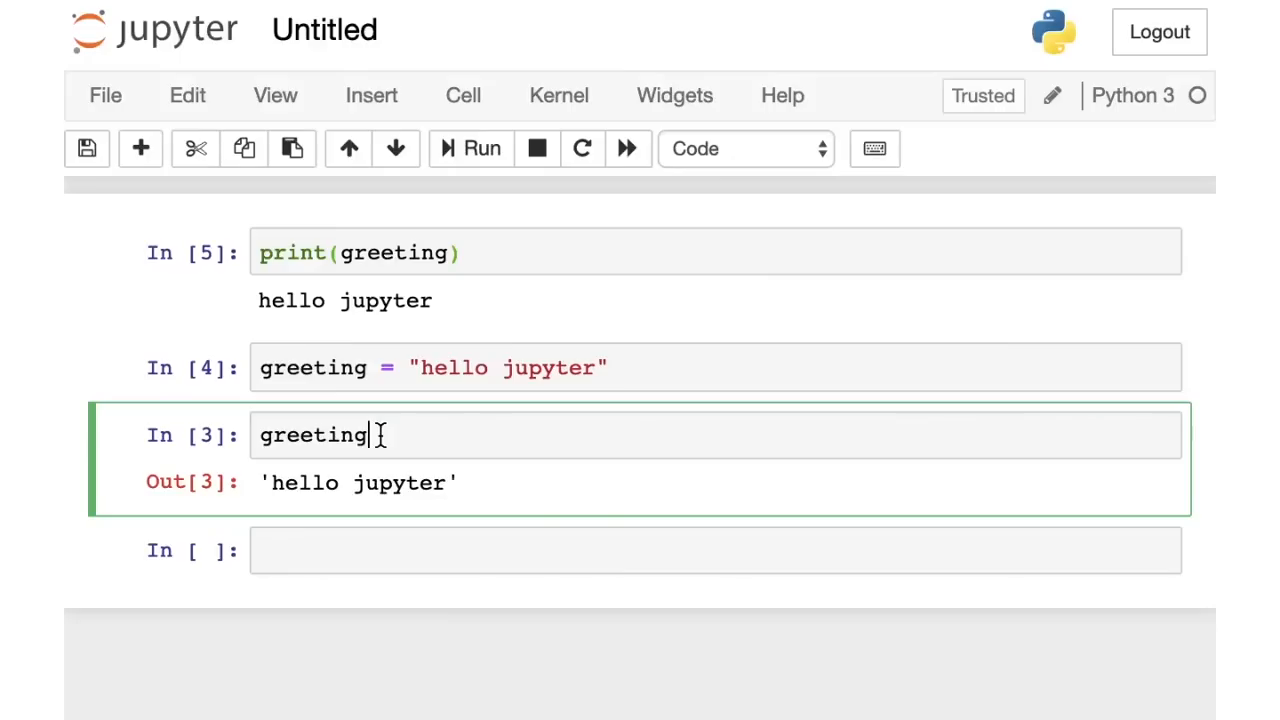
- Delete the greeting display and assignment cells with X, then move into the empty cell
{"action": "left_click", "coordinate": [394, 546]}
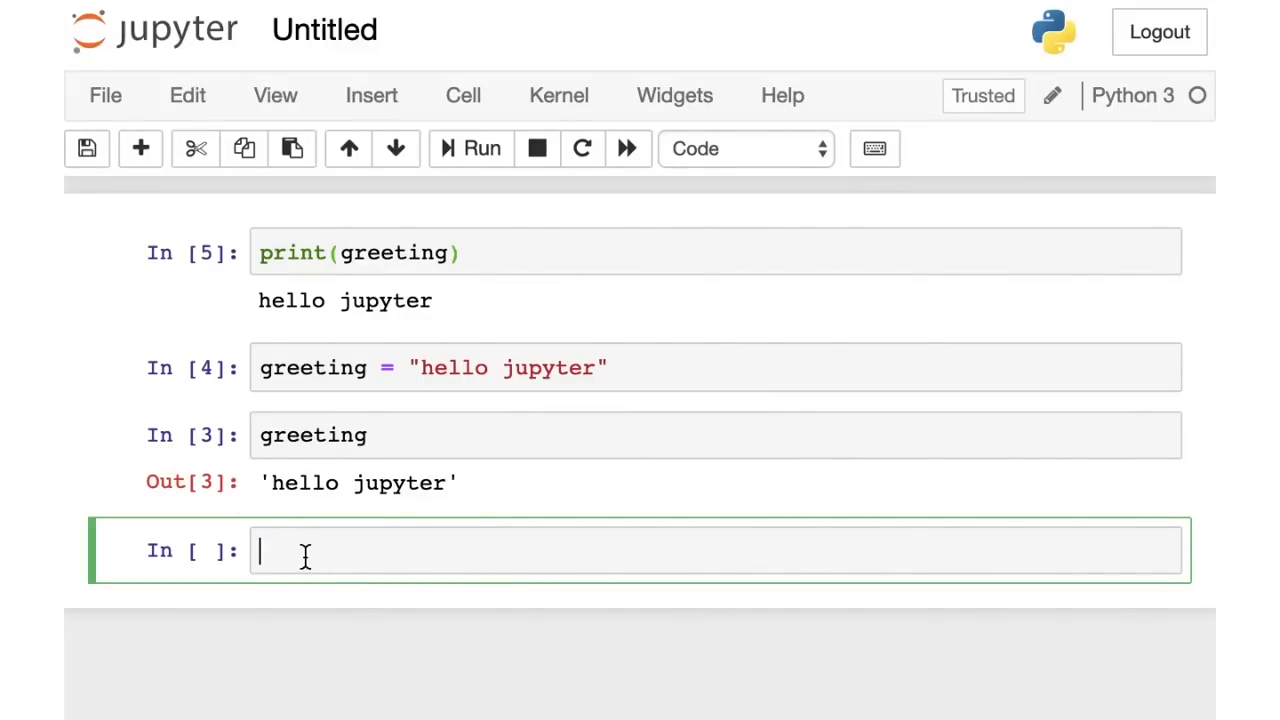
{"action": "left_click", "coordinate": [167, 459]}
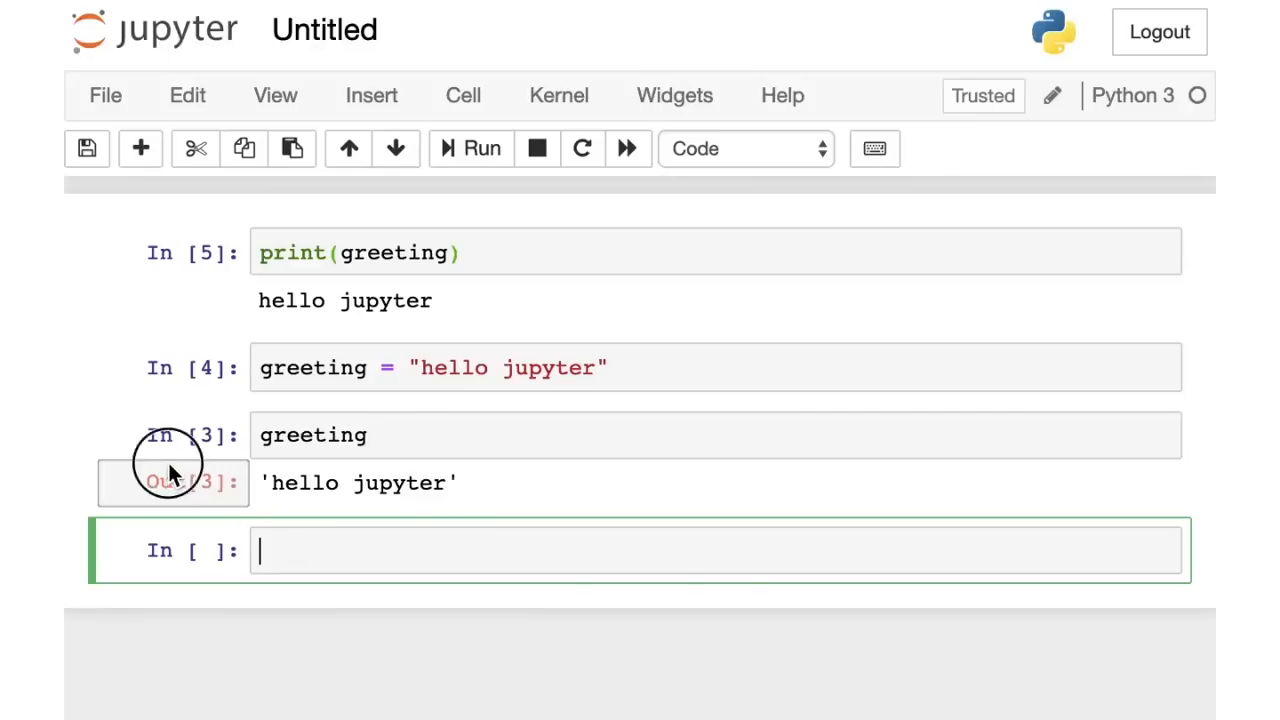
{"action": "key", "text": "x"}
{"action": "left_click", "coordinate": [191, 376]}
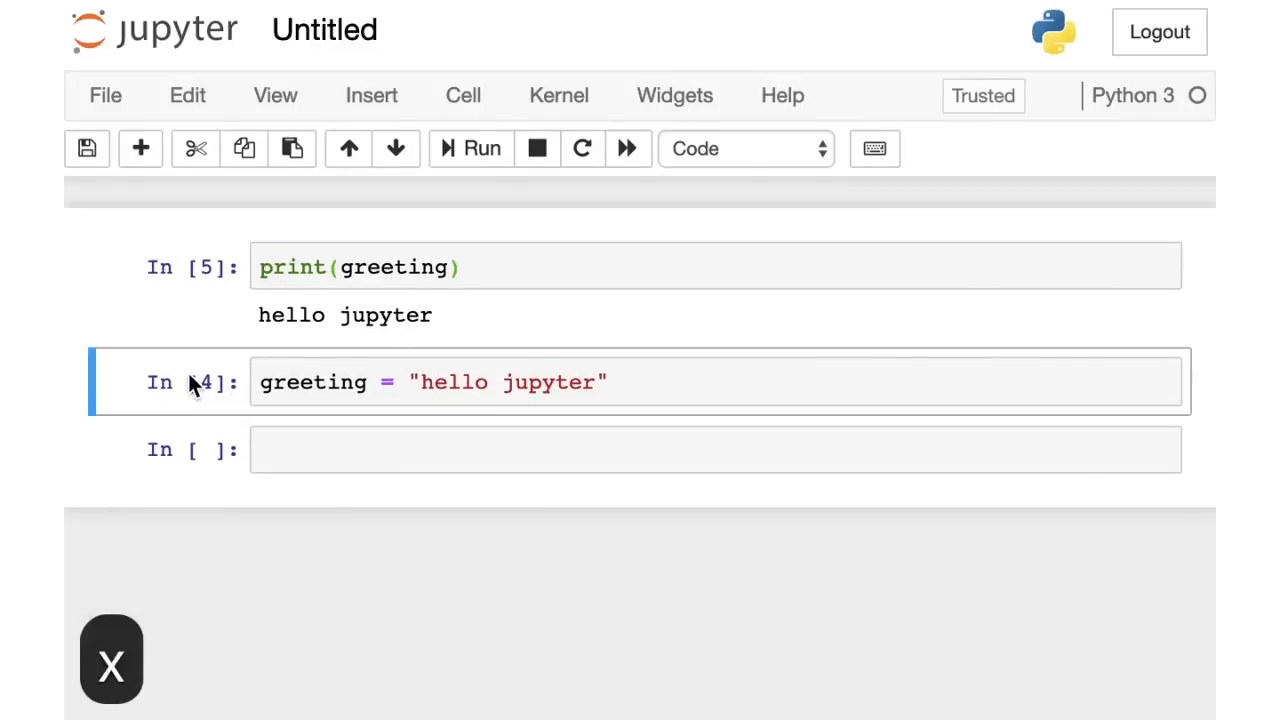
{"action": "key", "text": "x"}
{"action": "left_click", "coordinate": [337, 382]}
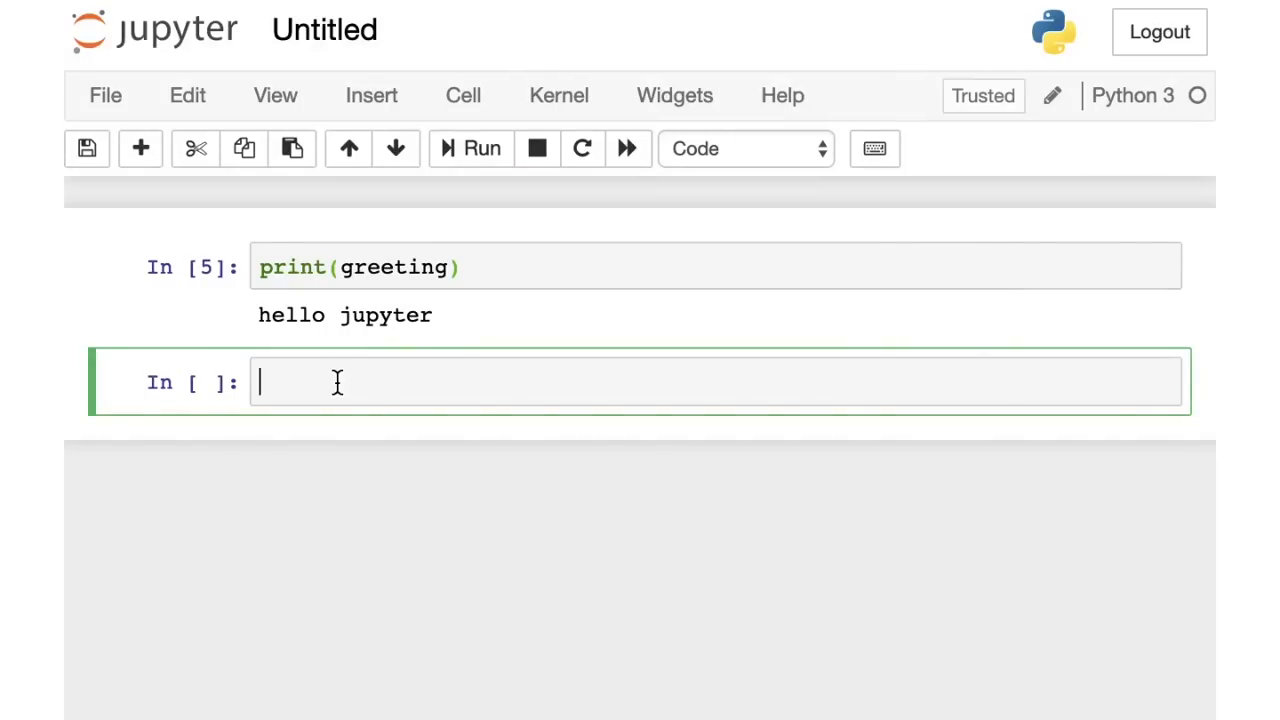
{"action": "type", "text": "my_lis"}
{"action": "type", "text": "t = ["}
{"action": "type", "text": "1, 2, 3, "}
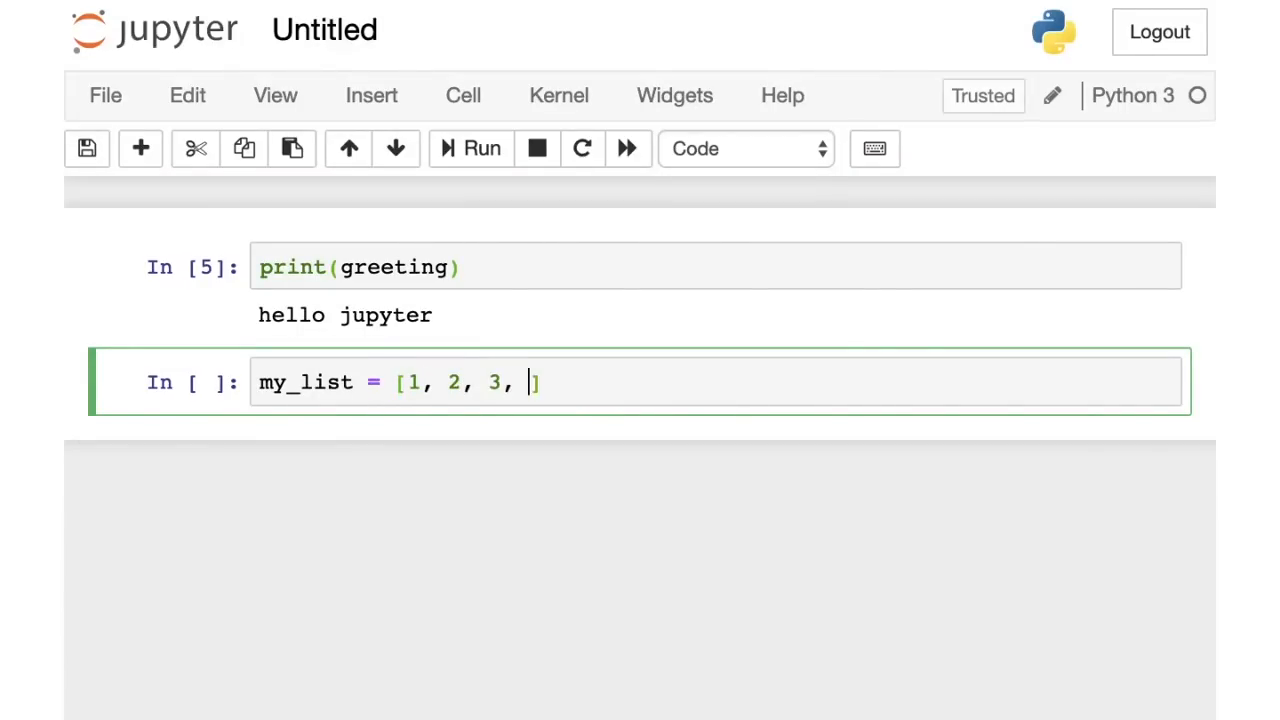
{"action": "type", "text": "4]"}
- Run a cell with my_list = [1, 2, 3, 4] and a for loop printing 1-4, then save
{"action": "key", "text": "Return"}
{"action": "type", "text": "for "}
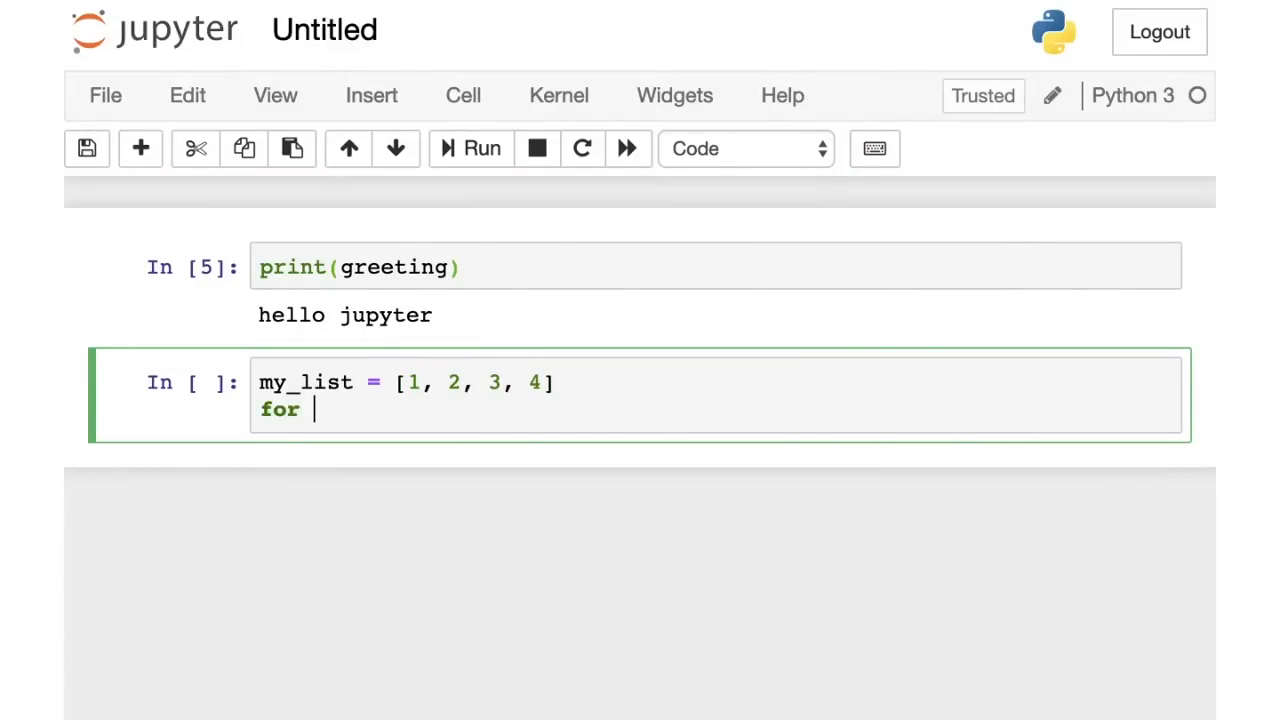
{"action": "type", "text": "n in my_list"}
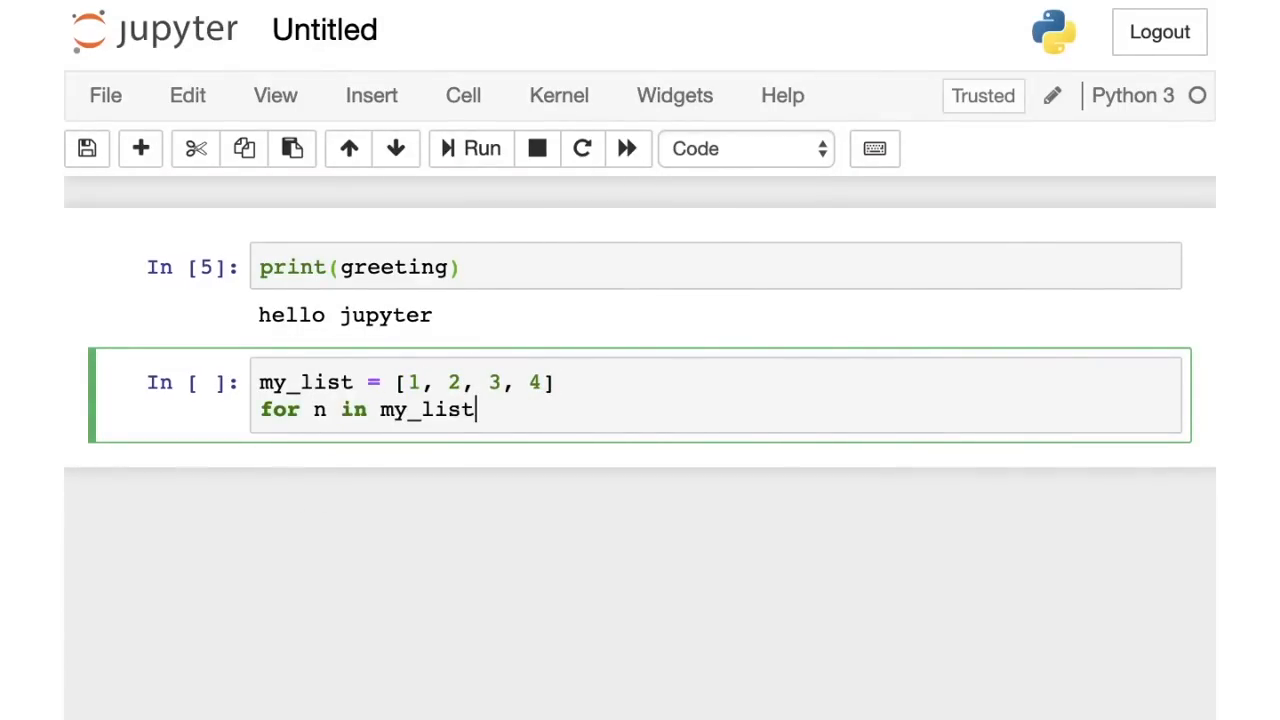
{"action": "type", "text": ":"}
{"action": "key", "text": "Return"}
{"action": "type", "text": "pri"}
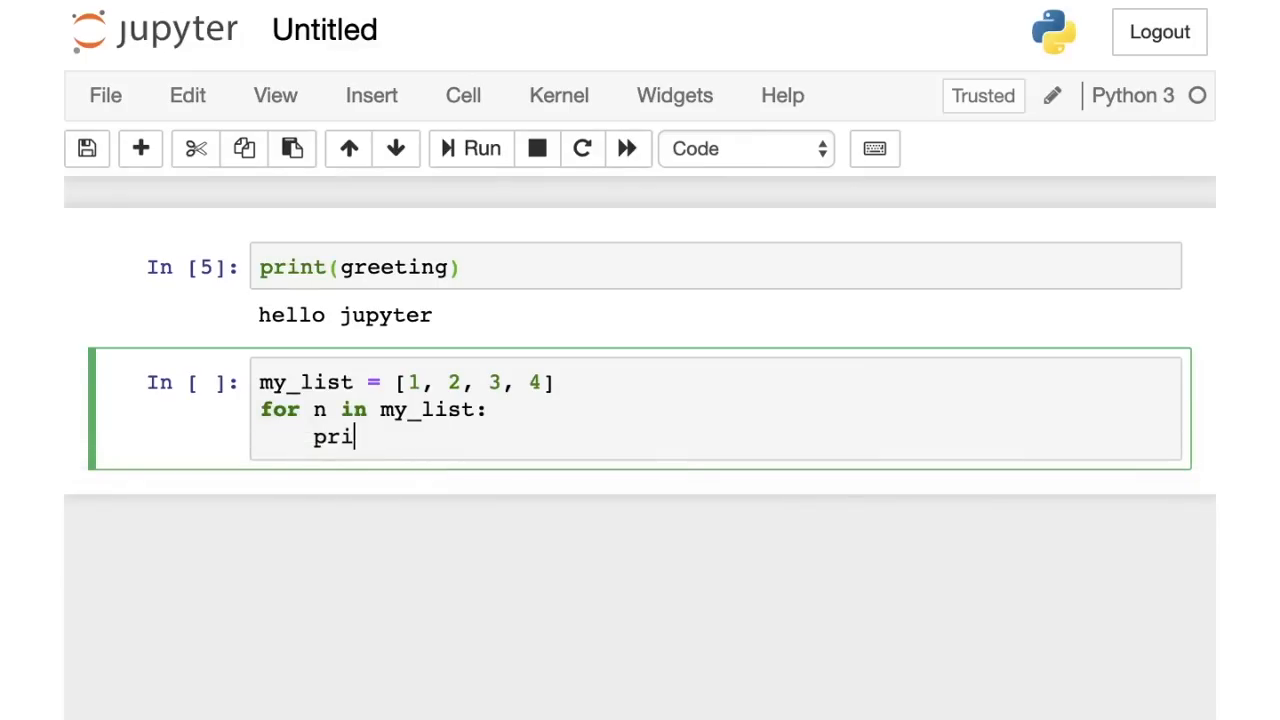
{"action": "type", "text": "nt(n"}
{"action": "left_click", "coordinate": [476, 150]}
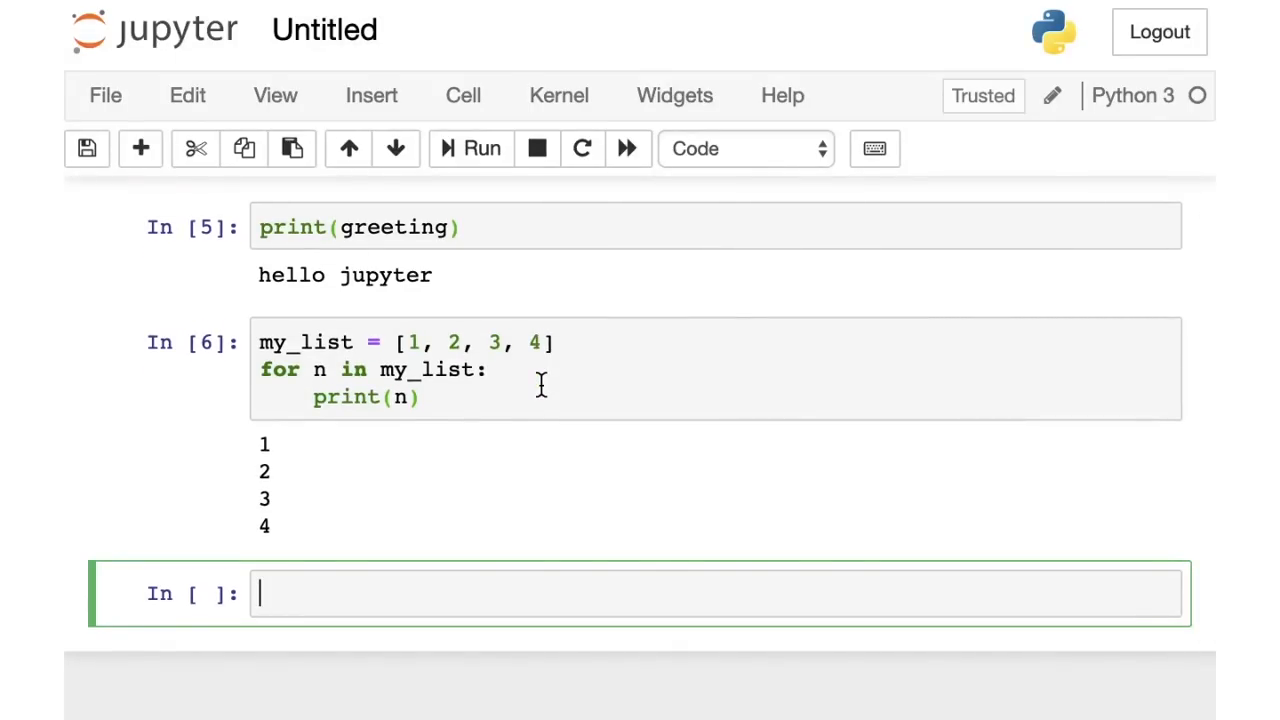
{"action": "key", "text": "ctrl+s"}
{"action": "scroll", "coordinate": [540, 385], "scroll_direction": "up", "scroll_amount": 1}
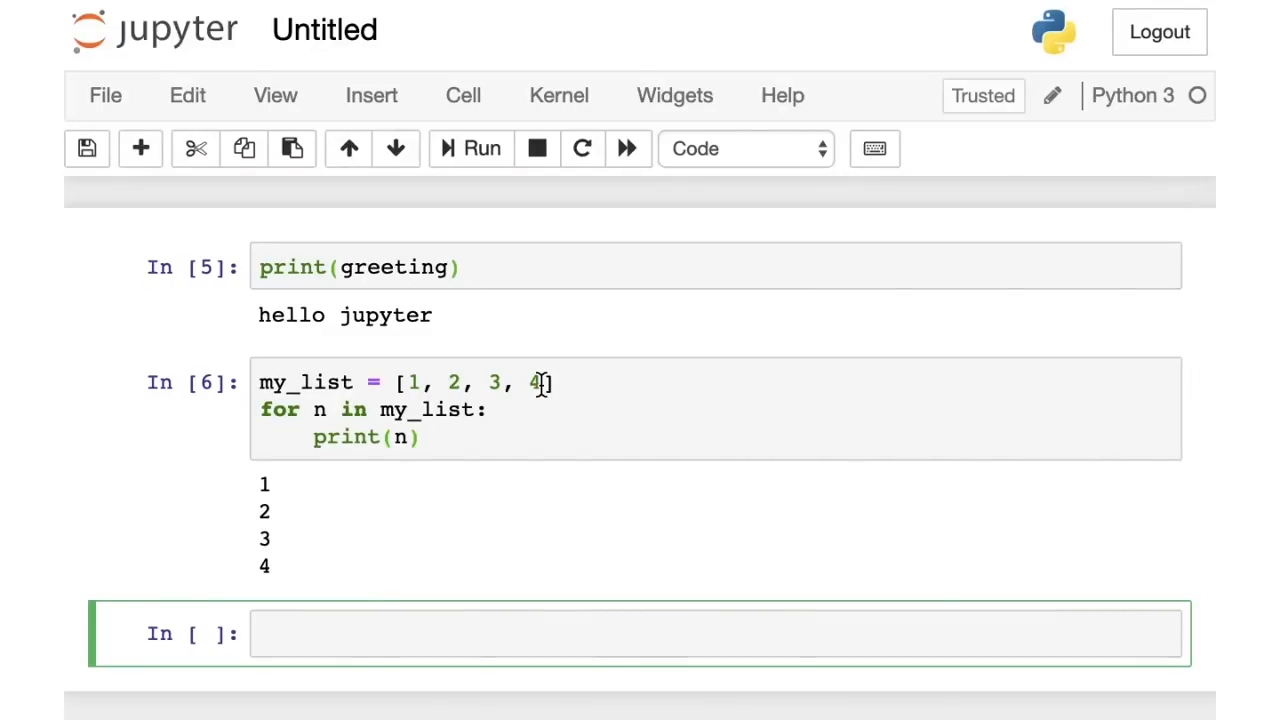